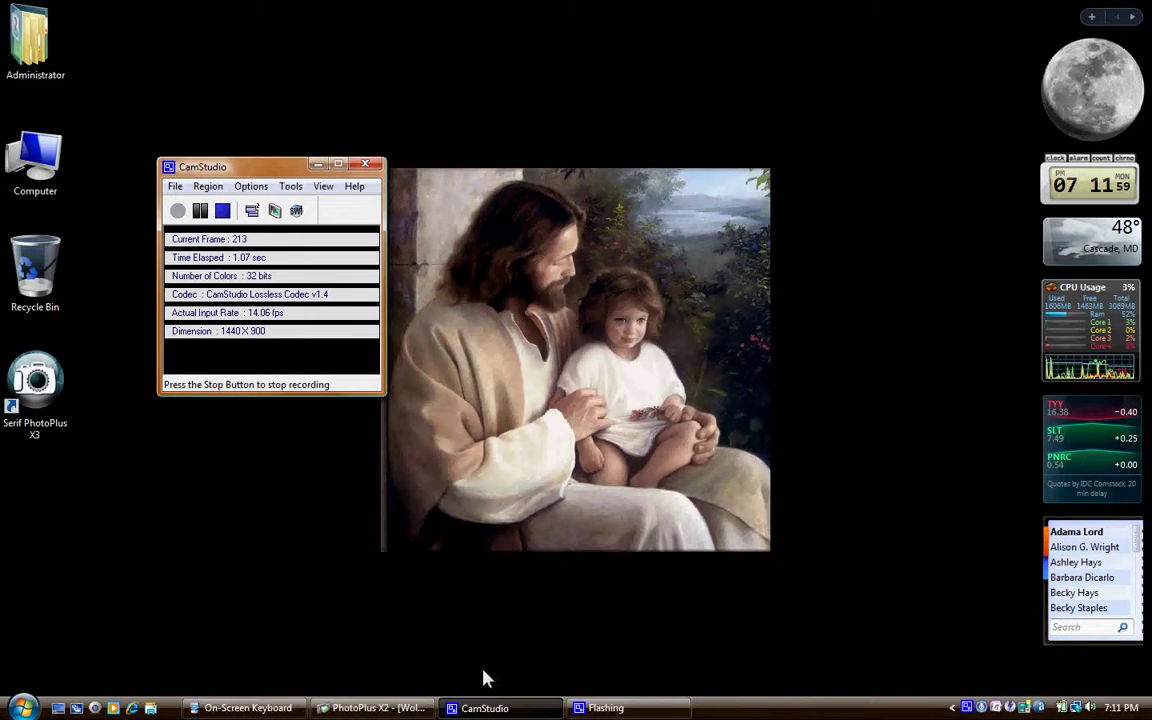
Step: Bring the PhotoPlus X2 window showing Wolf_Spider.jpg to the front
{"action": "left_click", "coordinate": [372, 707]}
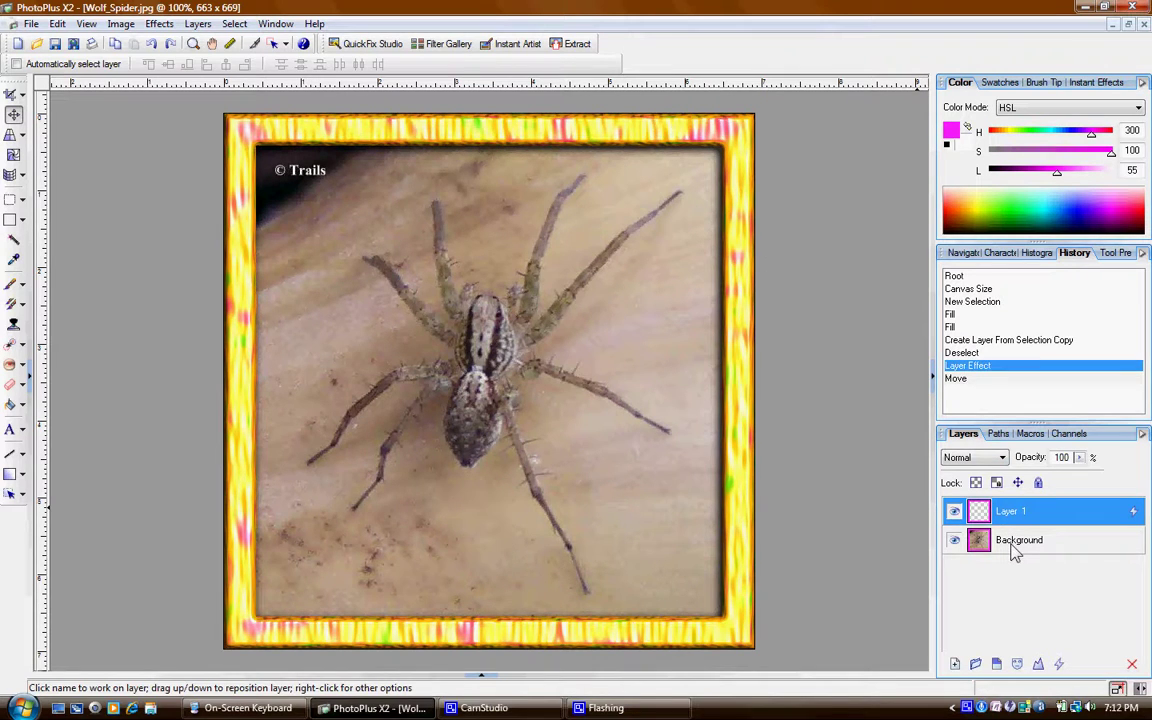
Step: Turn speech recognition off, select the Background layer and hide Layer 1's yellow frame
{"action": "right_click", "coordinate": [981, 708]}
{"action": "left_click", "coordinate": [787, 484]}
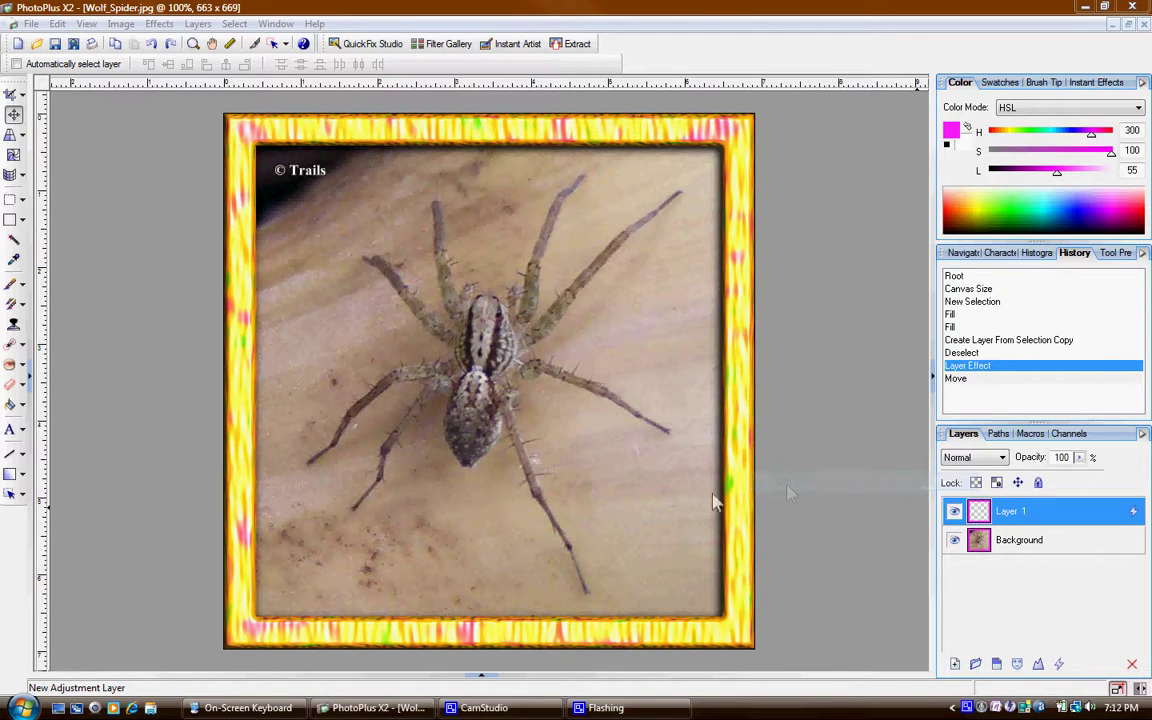
{"action": "left_click", "coordinate": [1031, 550]}
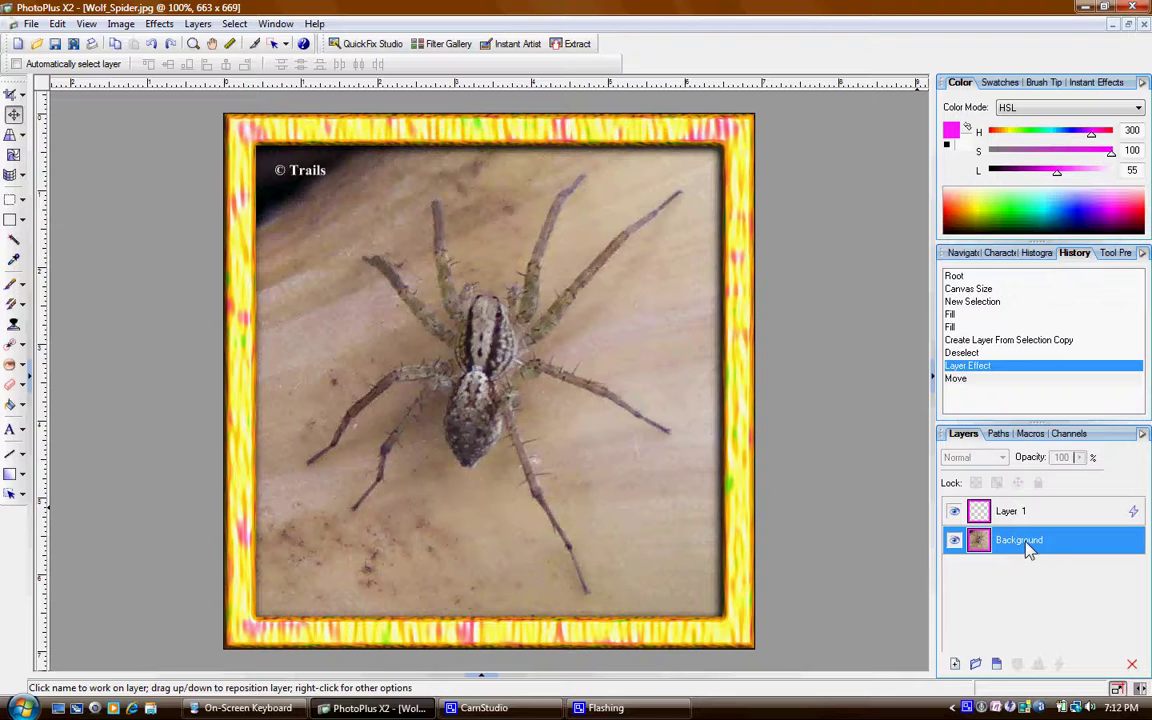
{"action": "left_click", "coordinate": [955, 512]}
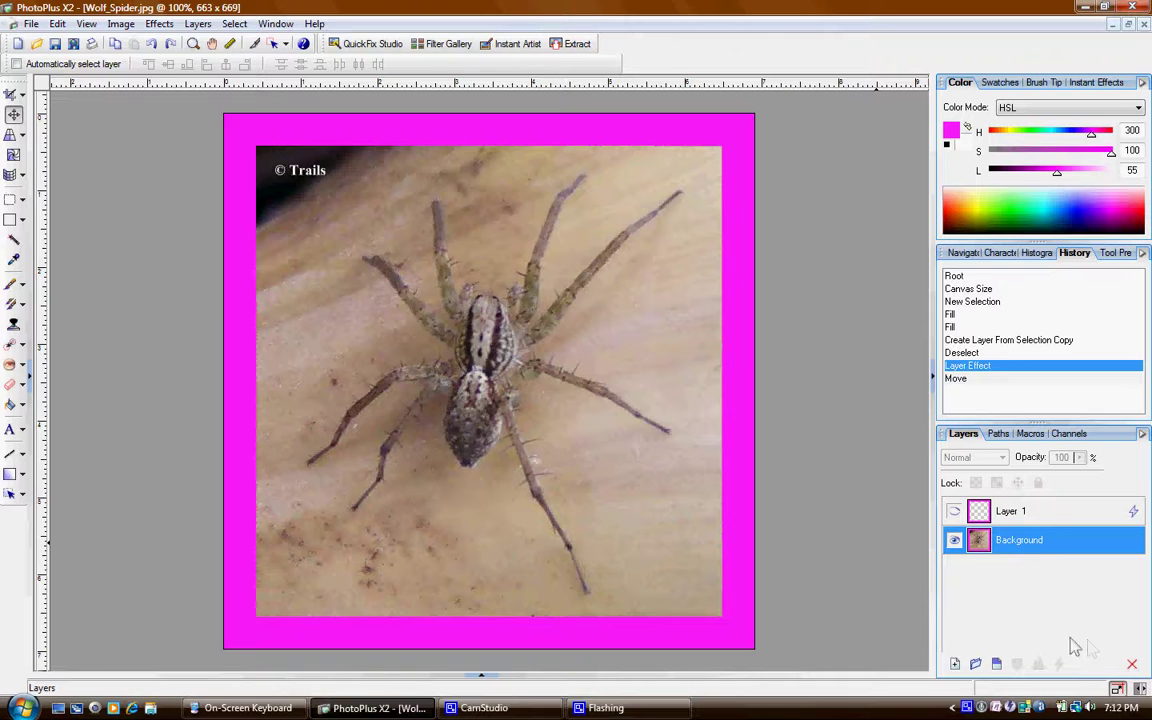
Step: Reselect the earlier selection and invert it so only the inner spider photo is selected
{"action": "left_click", "coordinate": [233, 24]}
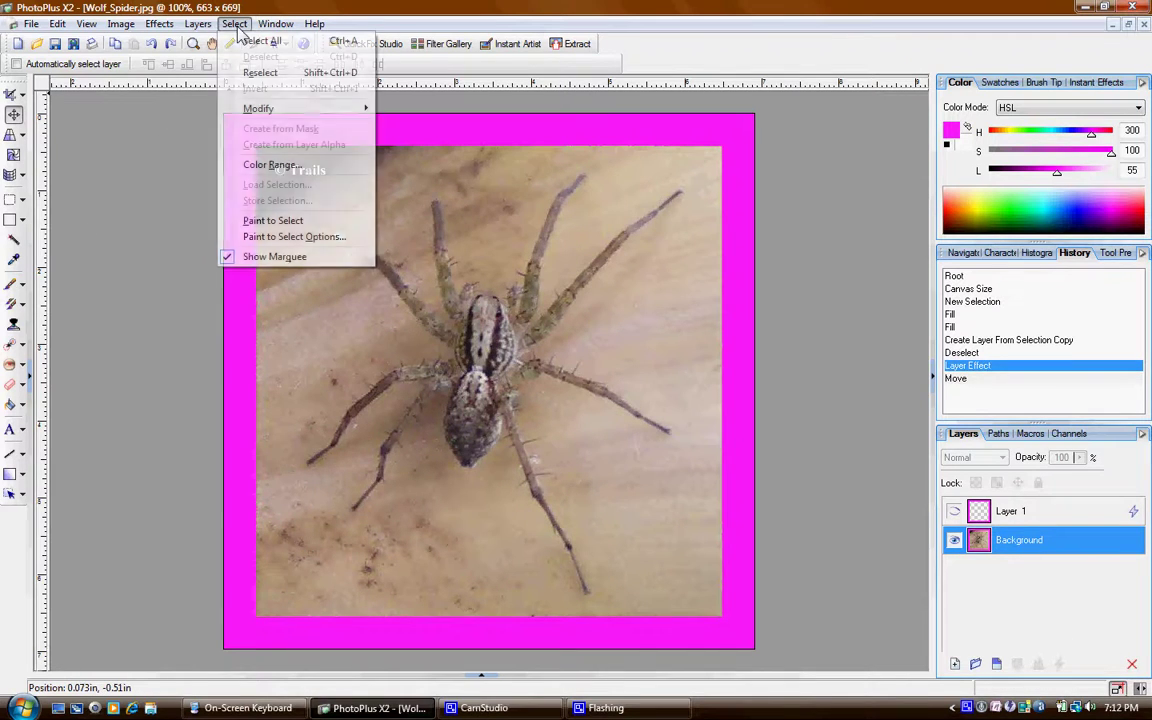
{"action": "left_click", "coordinate": [260, 73]}
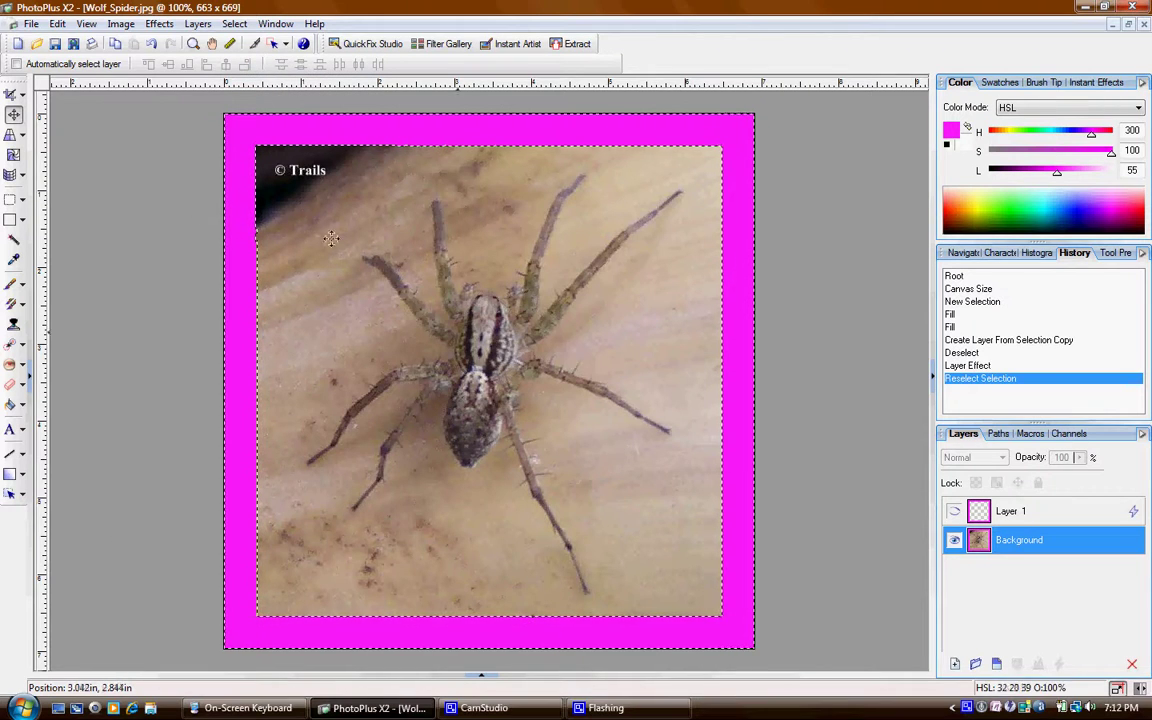
{"action": "left_click", "coordinate": [234, 24]}
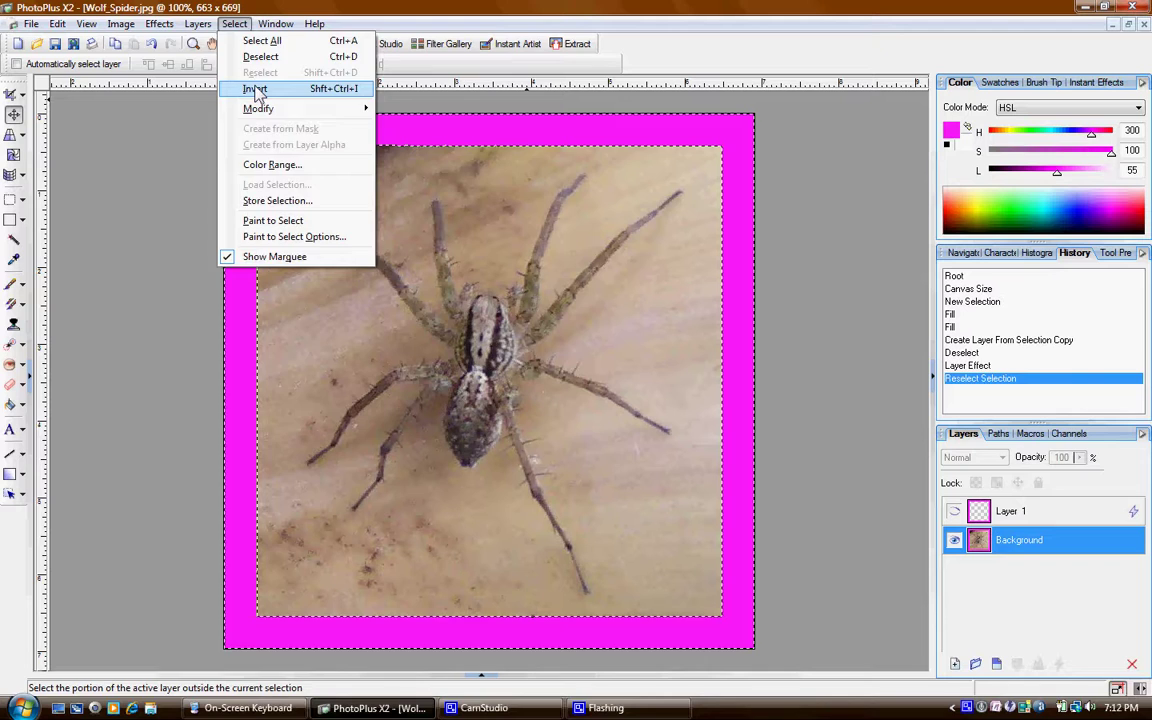
{"action": "left_click", "coordinate": [257, 90]}
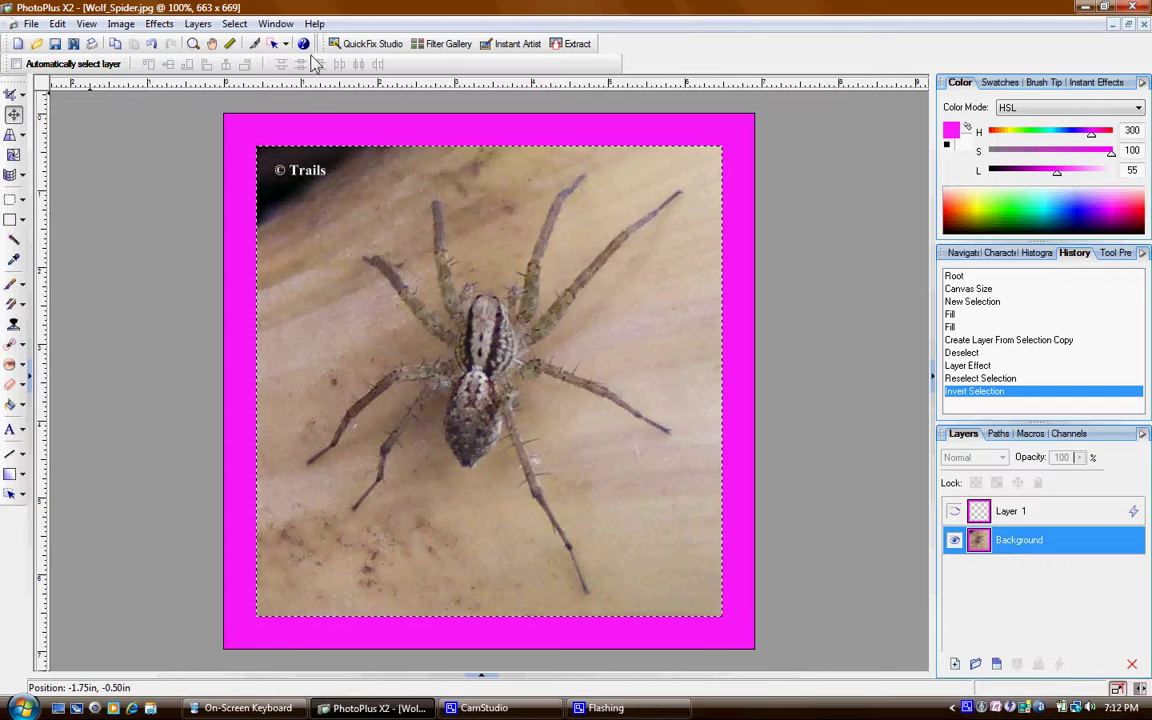
{"action": "left_click", "coordinate": [197, 24]}
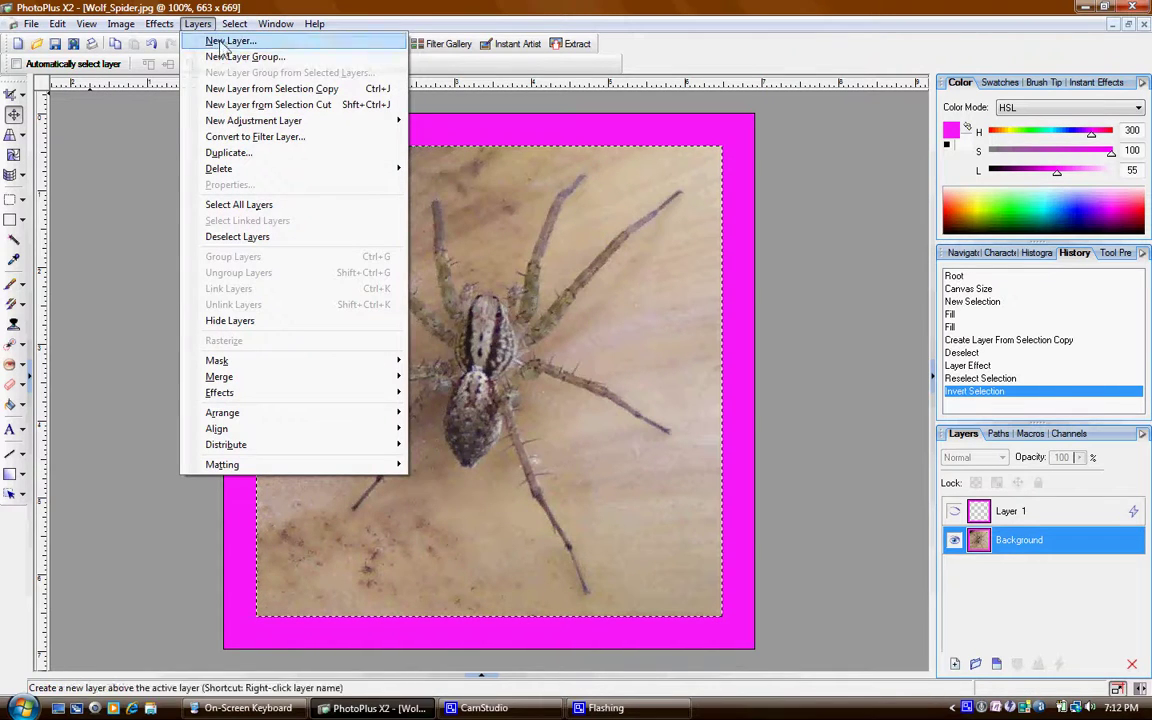
Step: Copy the inner photo to a new Layer 2, unhide Layer 1's frame and deselect
{"action": "left_click", "coordinate": [275, 90]}
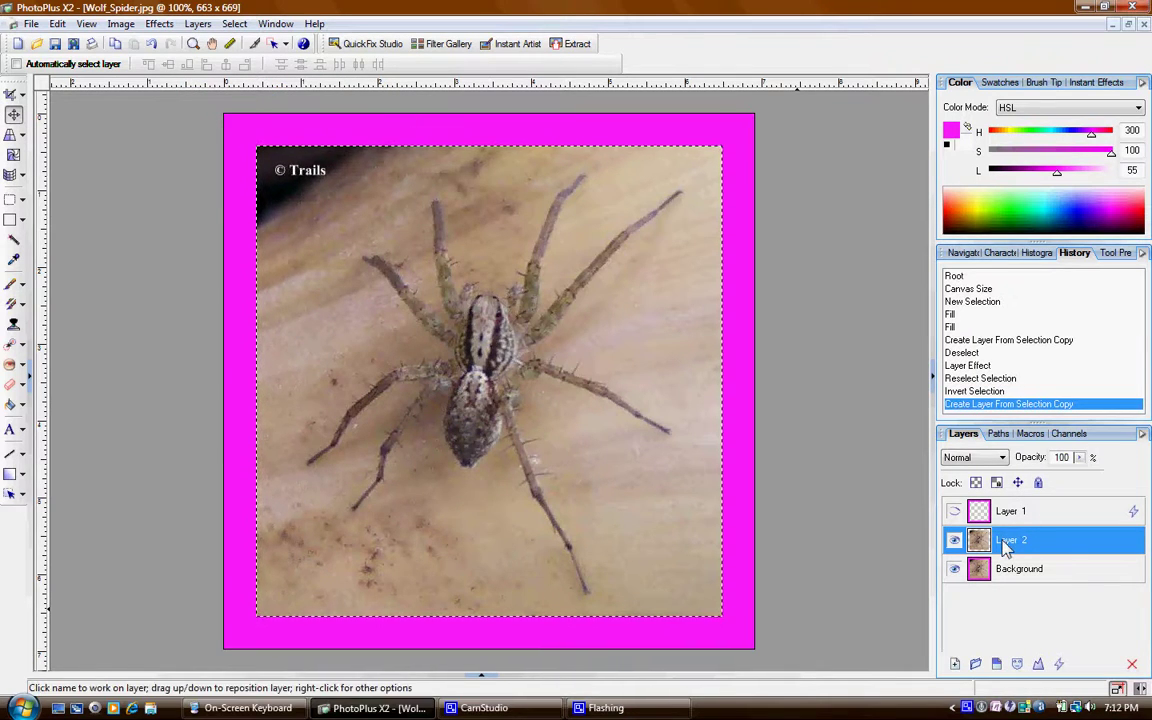
{"action": "left_click", "coordinate": [955, 512]}
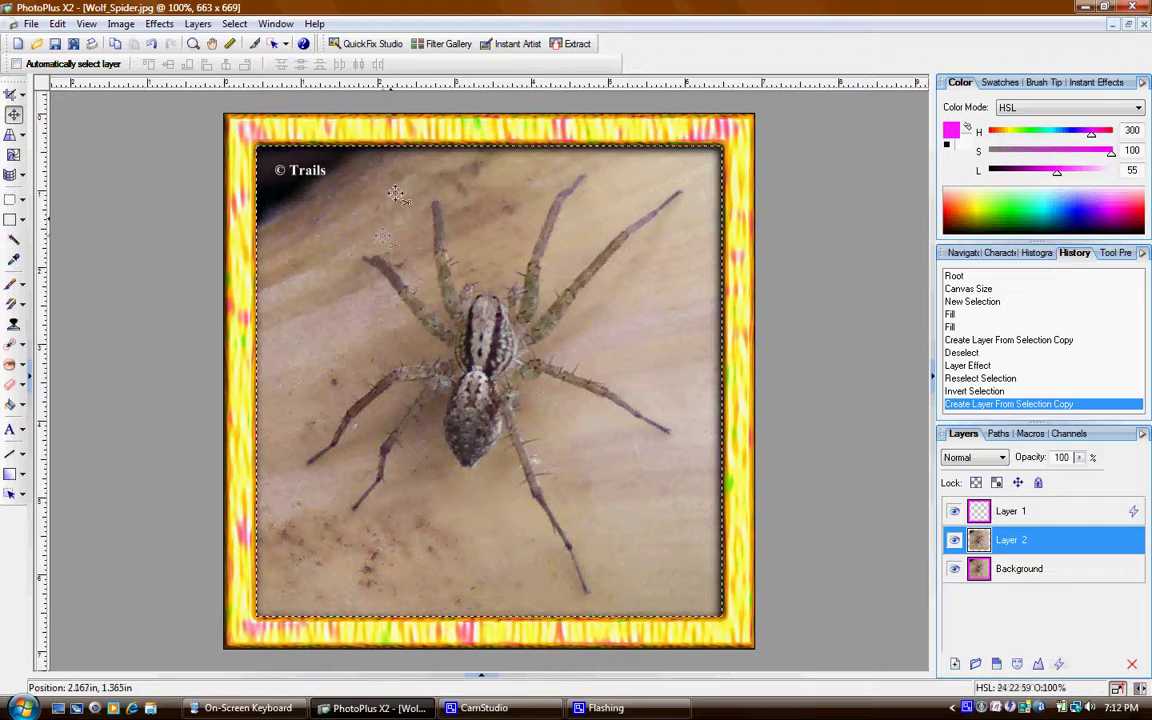
{"action": "left_click", "coordinate": [237, 25]}
{"action": "left_click", "coordinate": [262, 56]}
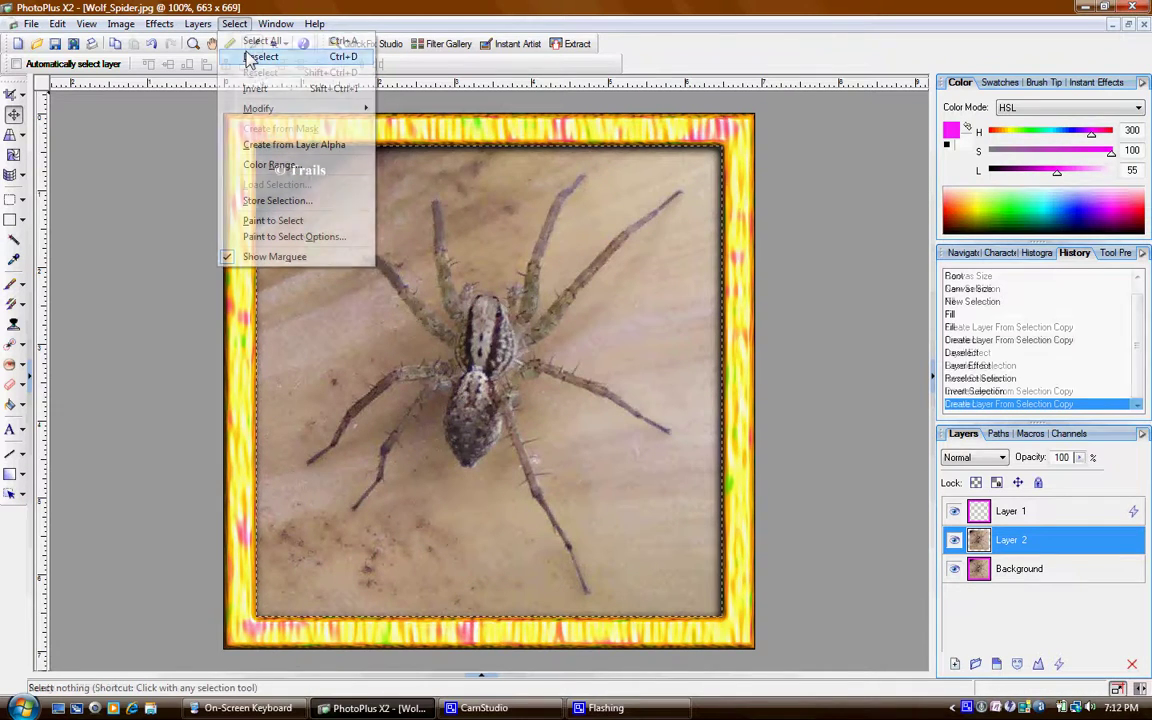
Step: In Layer 2's effects, enable 3D Effects at Blur 16 and Depth 29, then disable them
{"action": "left_click", "coordinate": [1059, 664]}
{"action": "left_click_drag", "start_coordinate": [513, 211], "coordinate": [756, 305]}
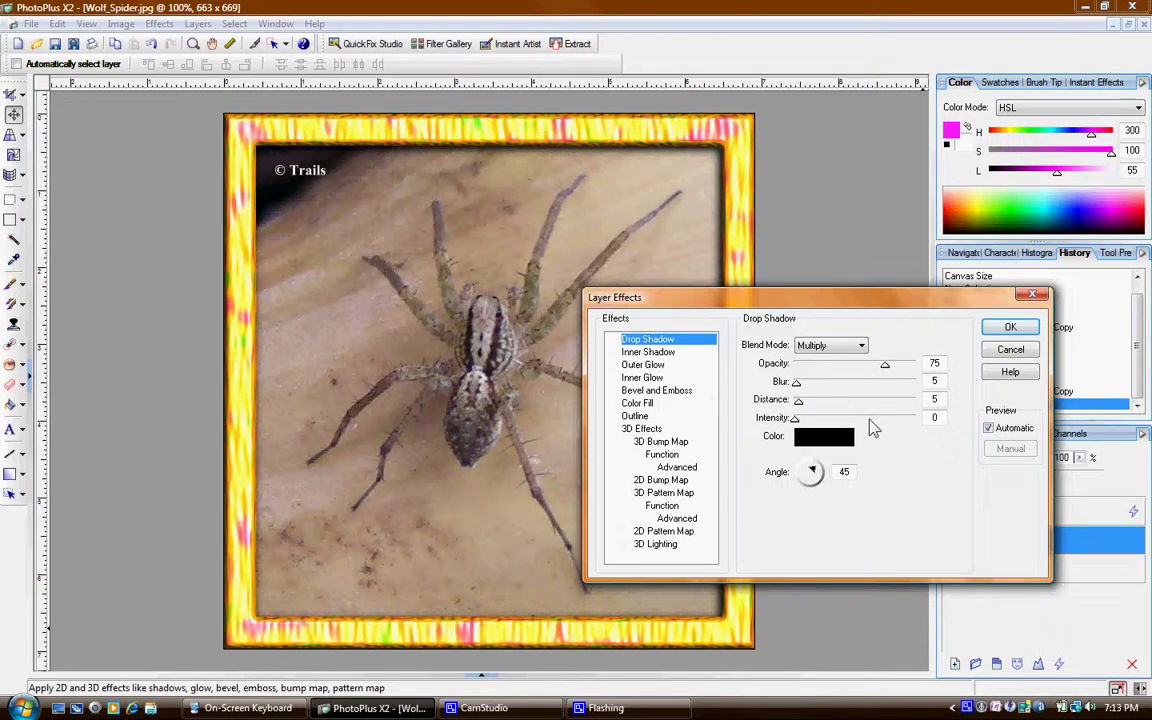
{"action": "left_click", "coordinate": [614, 428]}
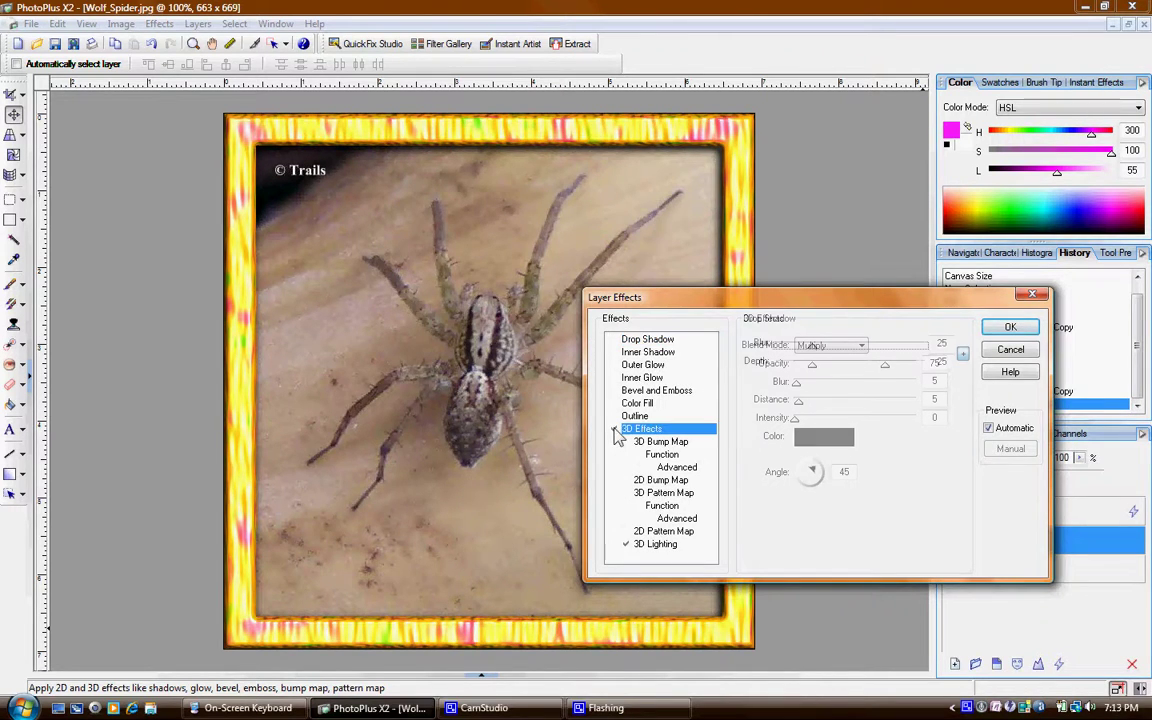
{"action": "left_click_drag", "start_coordinate": [714, 299], "coordinate": [973, 467]}
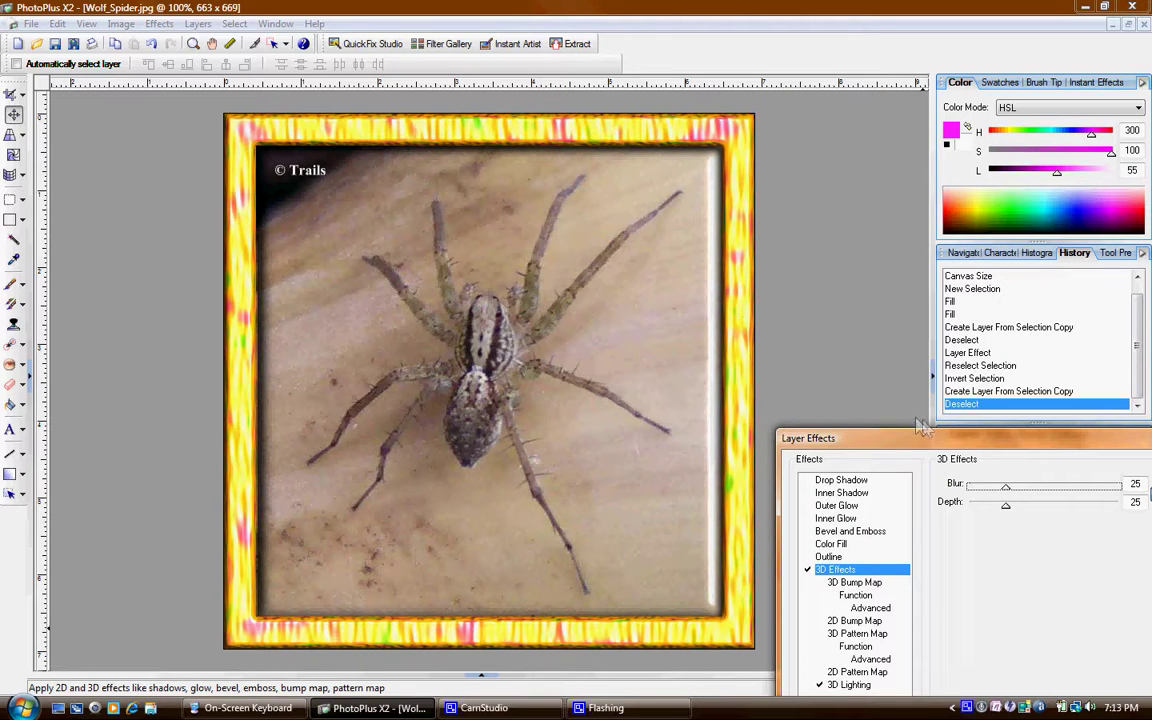
{"action": "left_click_drag", "start_coordinate": [955, 445], "coordinate": [799, 294]}
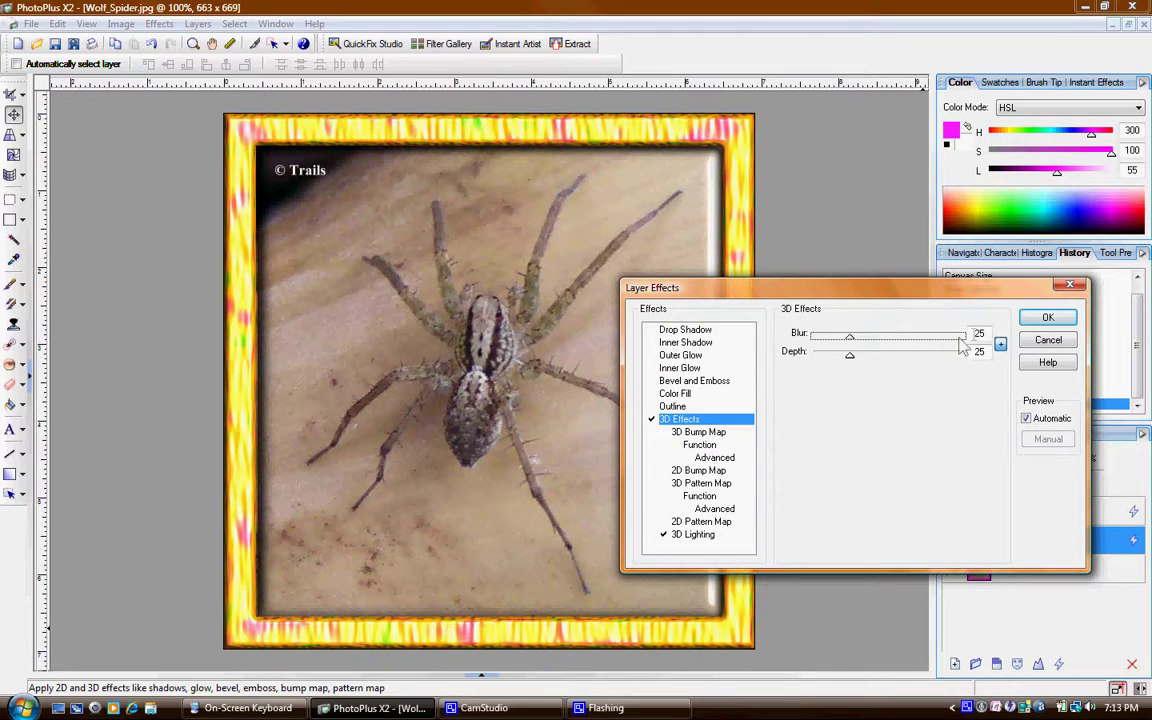
{"action": "left_click_drag", "start_coordinate": [849, 336], "coordinate": [838, 338]}
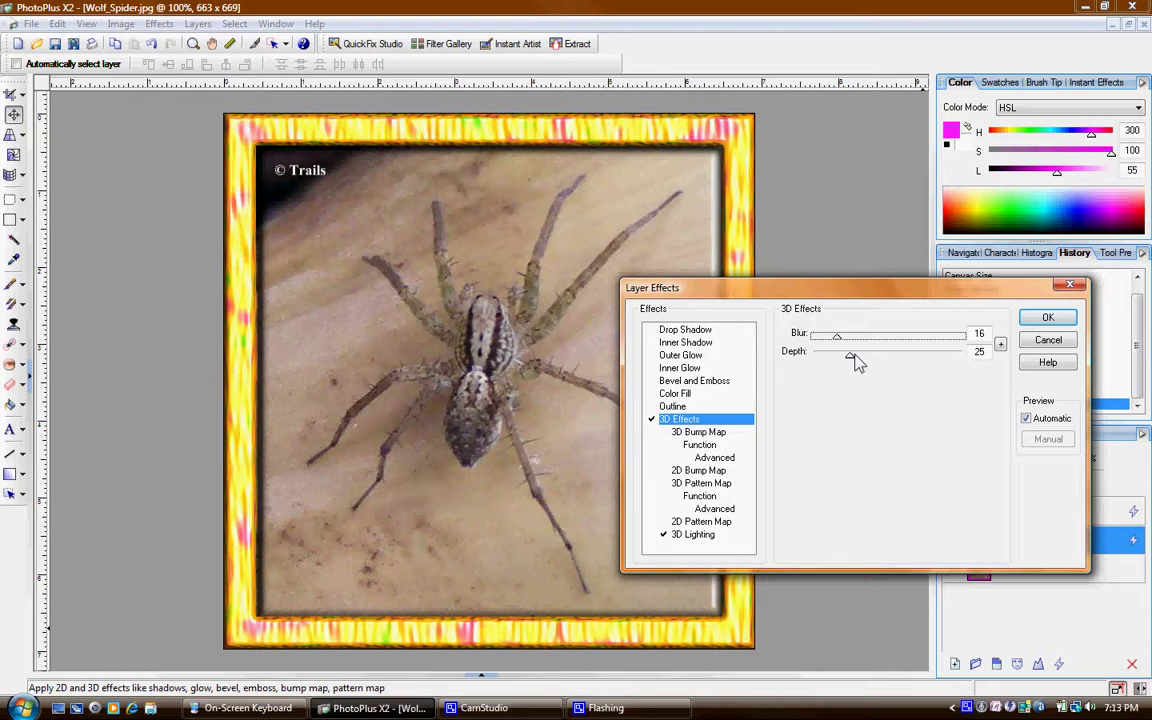
{"action": "left_click_drag", "start_coordinate": [854, 355], "coordinate": [855, 356]}
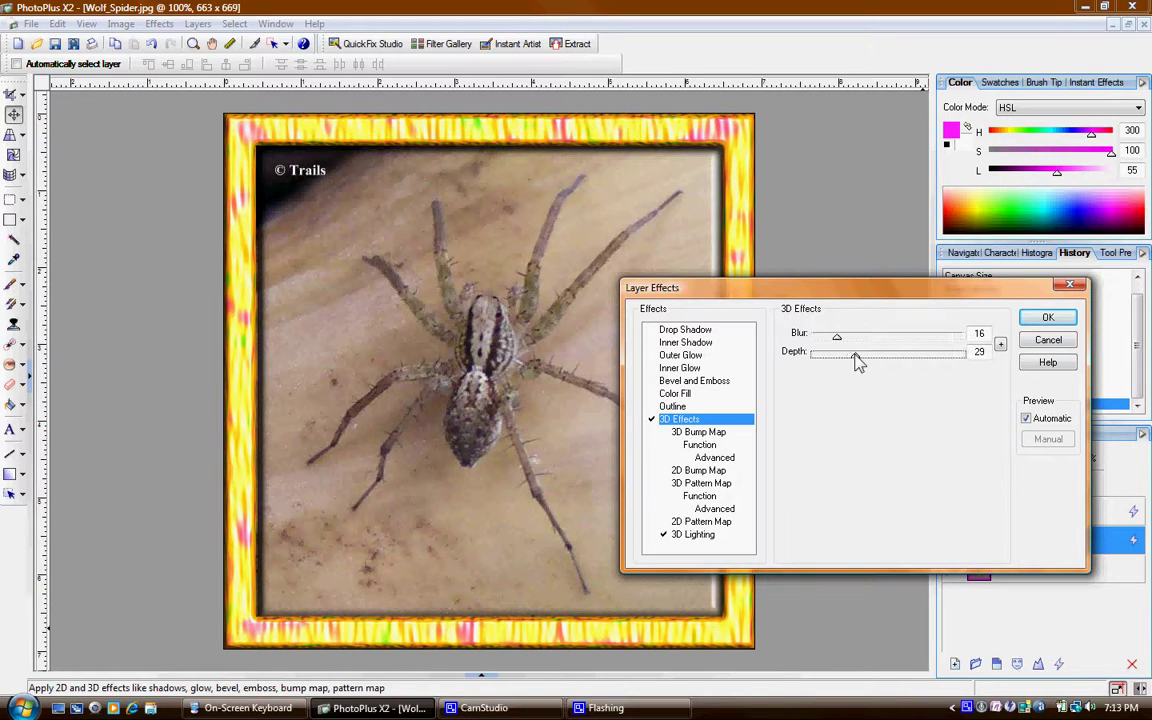
{"action": "left_click", "coordinate": [651, 417]}
{"action": "left_click", "coordinate": [651, 419]}
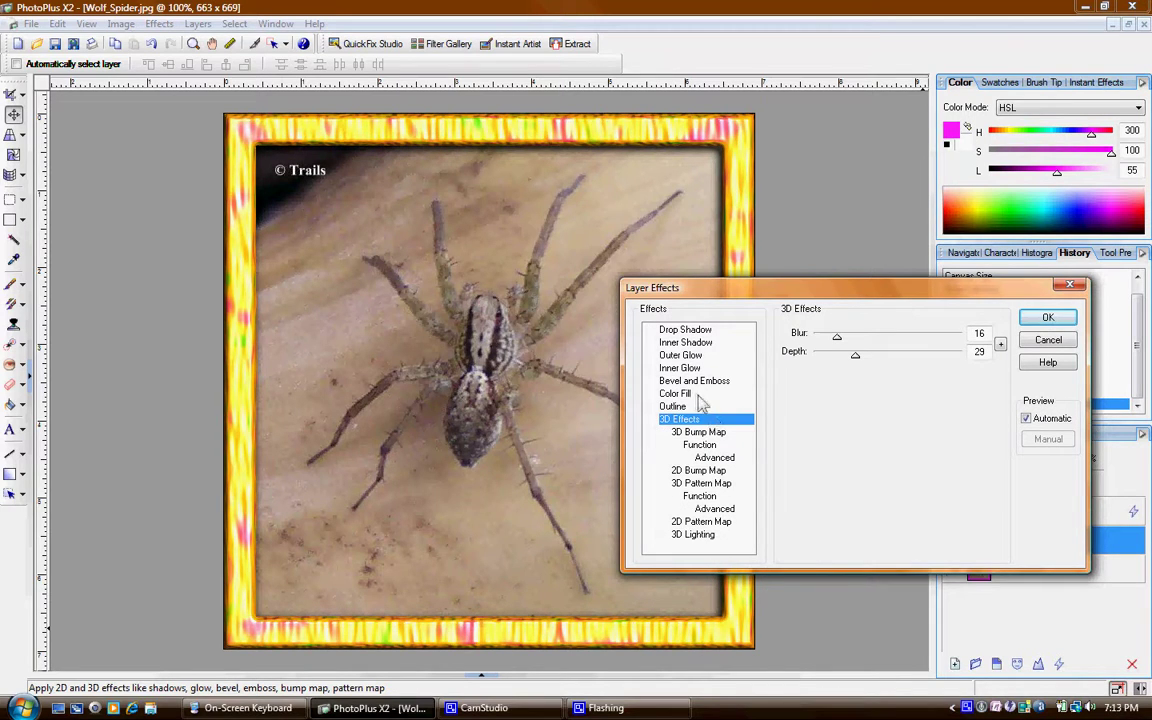
Step: Try Bevel and Emboss as Pillow Emboss with Blur 41, then switch it off and enable 3D Effects
{"action": "left_click", "coordinate": [652, 382]}
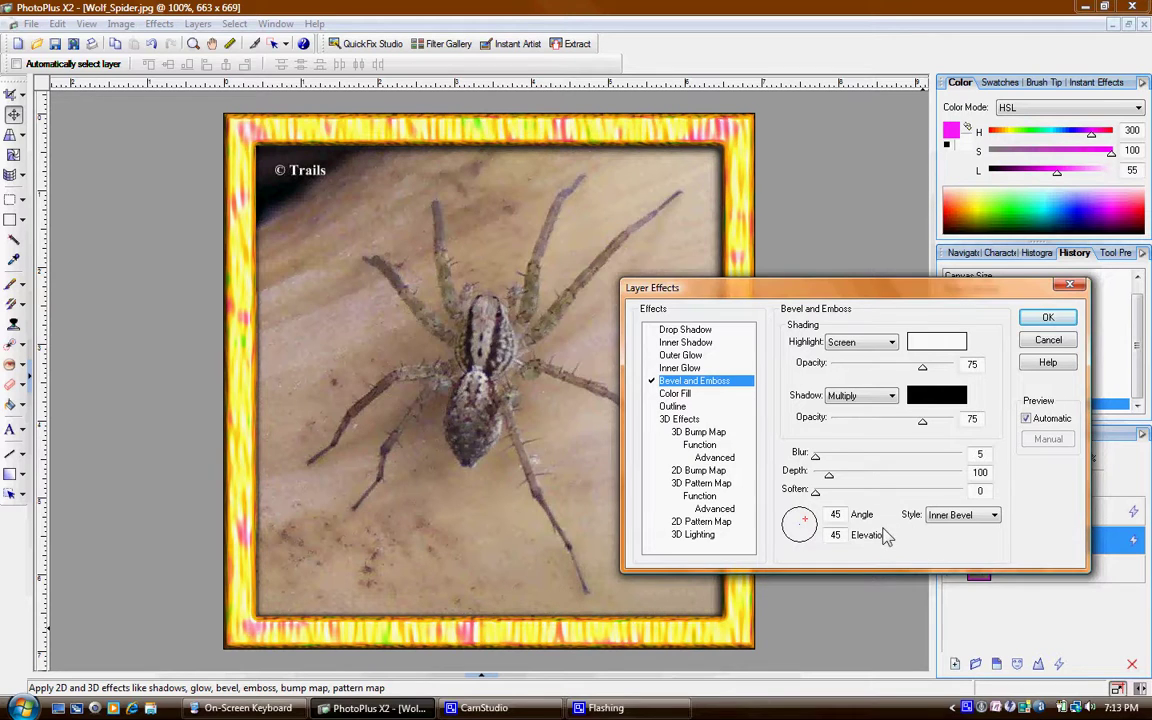
{"action": "left_click_drag", "start_coordinate": [818, 458], "coordinate": [827, 460]}
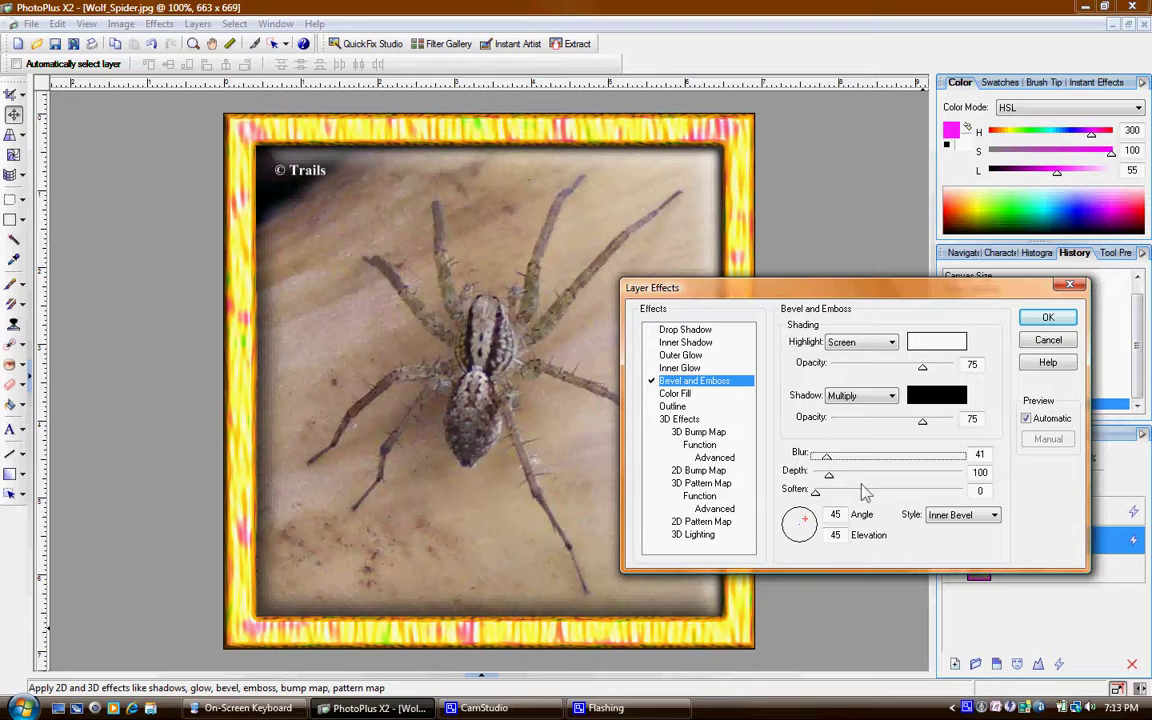
{"action": "left_click", "coordinate": [958, 527]}
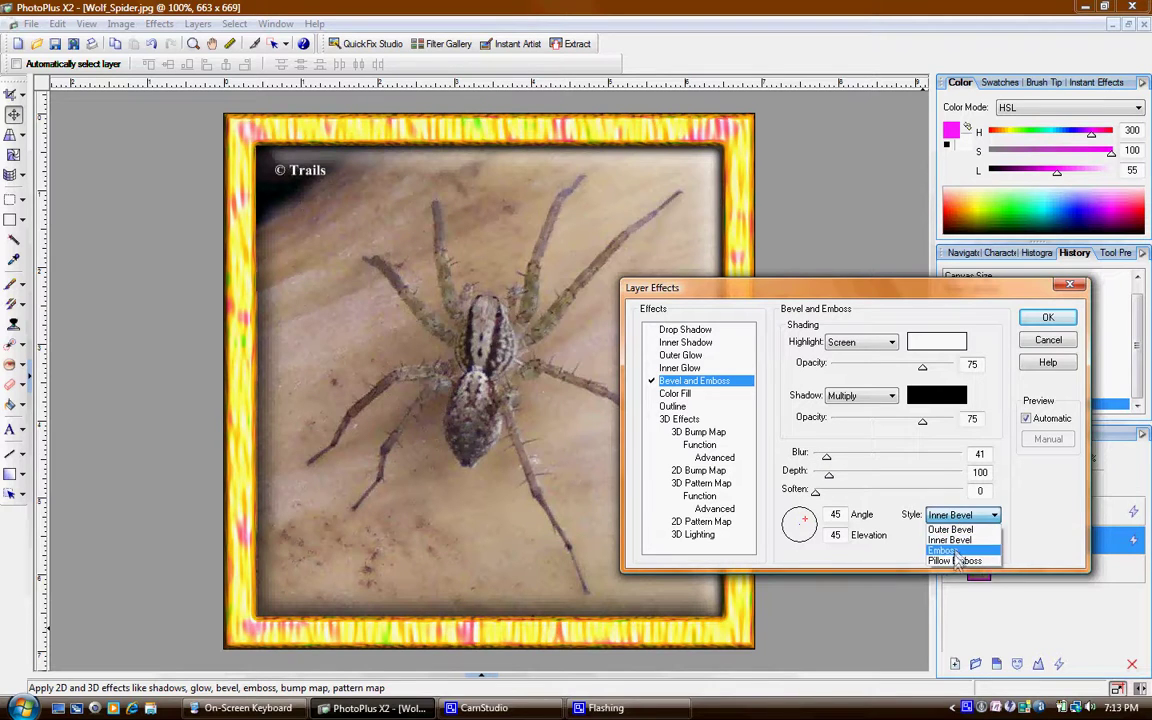
{"action": "left_click", "coordinate": [955, 565]}
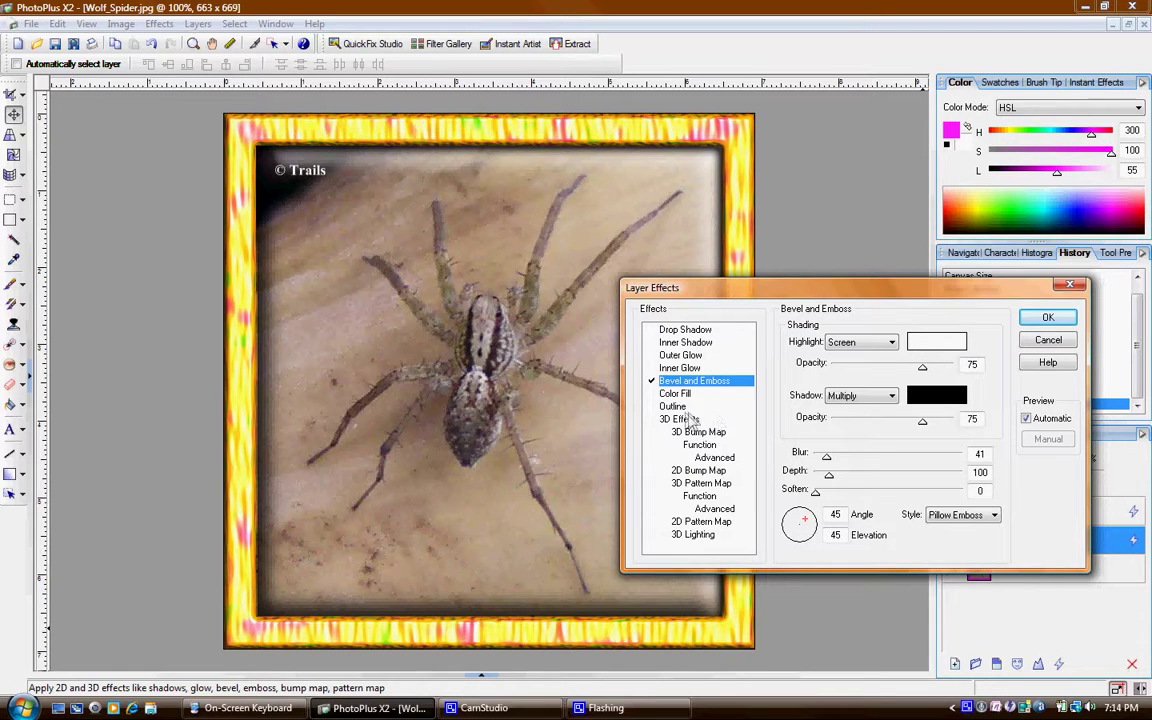
{"action": "left_click", "coordinate": [652, 408]}
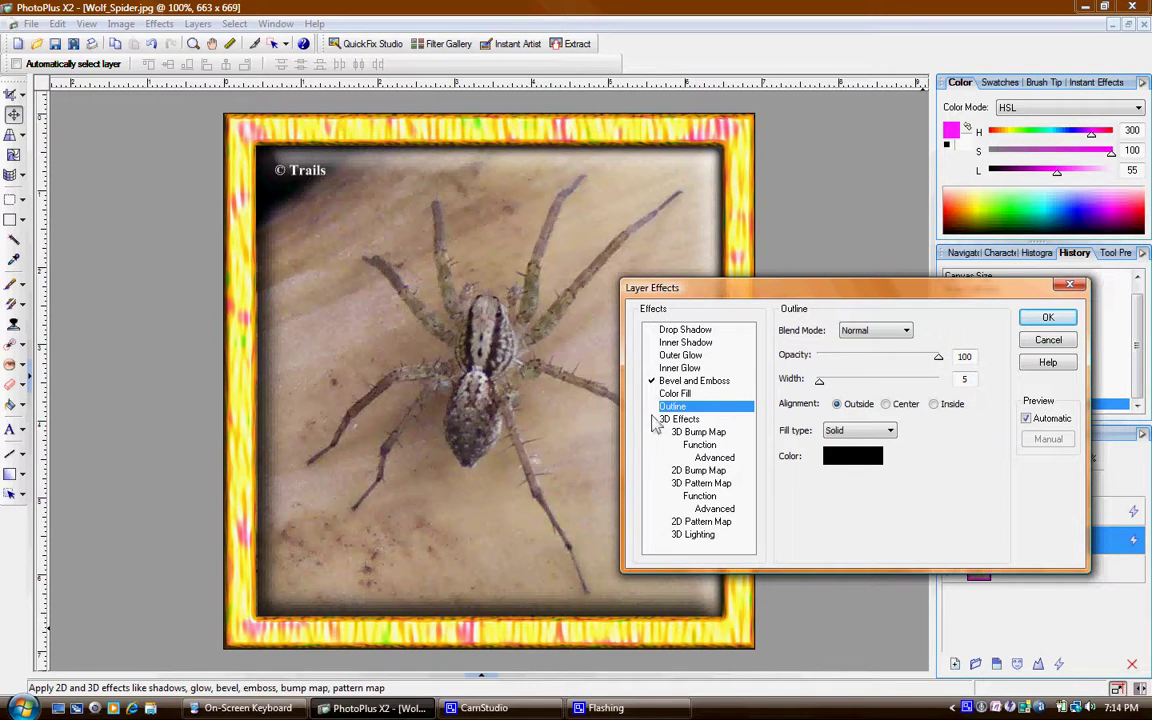
{"action": "left_click", "coordinate": [652, 381]}
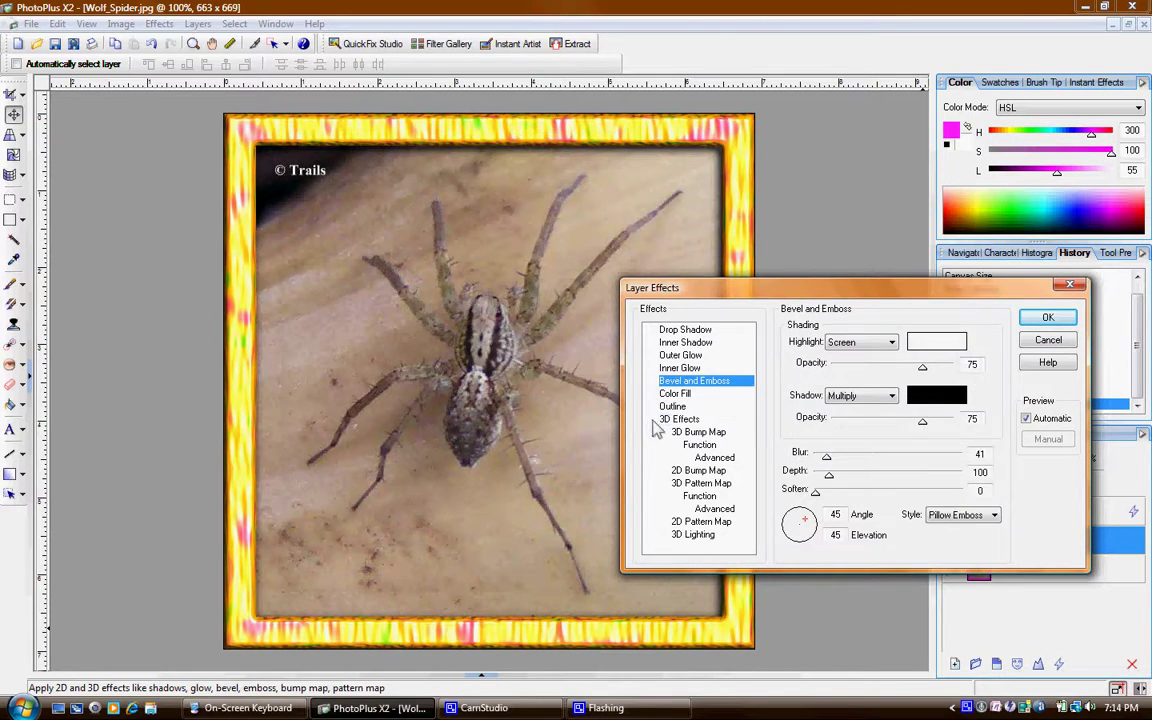
{"action": "left_click", "coordinate": [652, 419]}
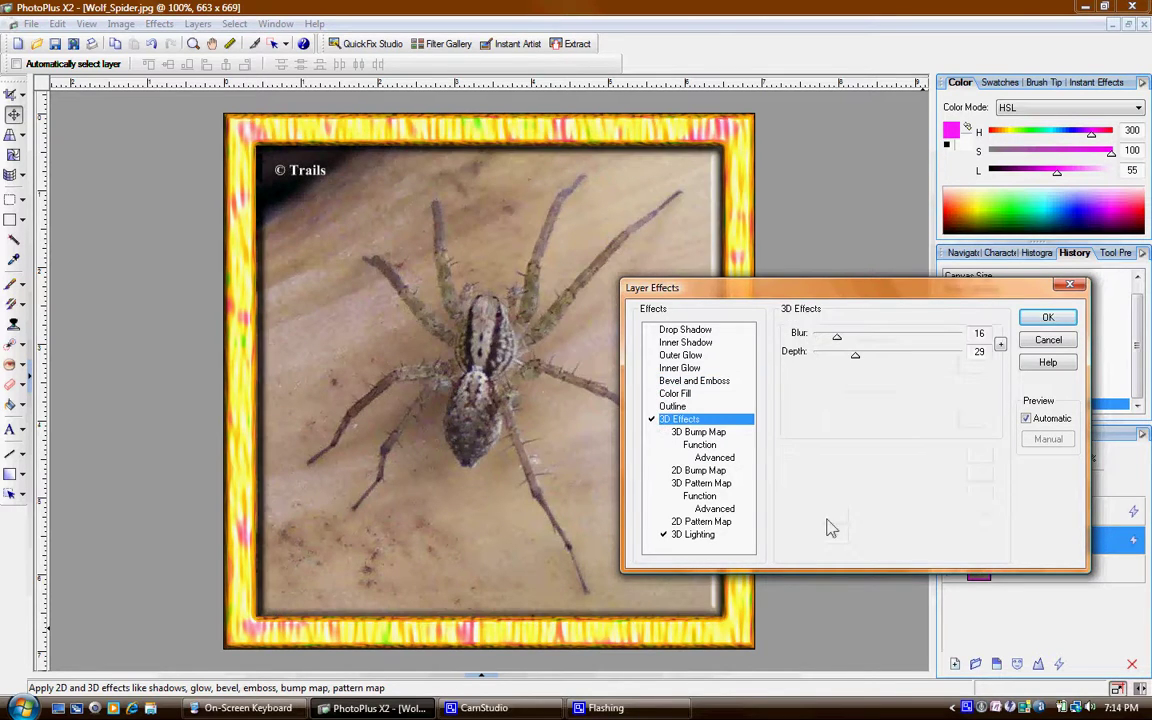
Step: Add a 3D Pattern Map using the red-to-green gradient
{"action": "left_click", "coordinate": [668, 484]}
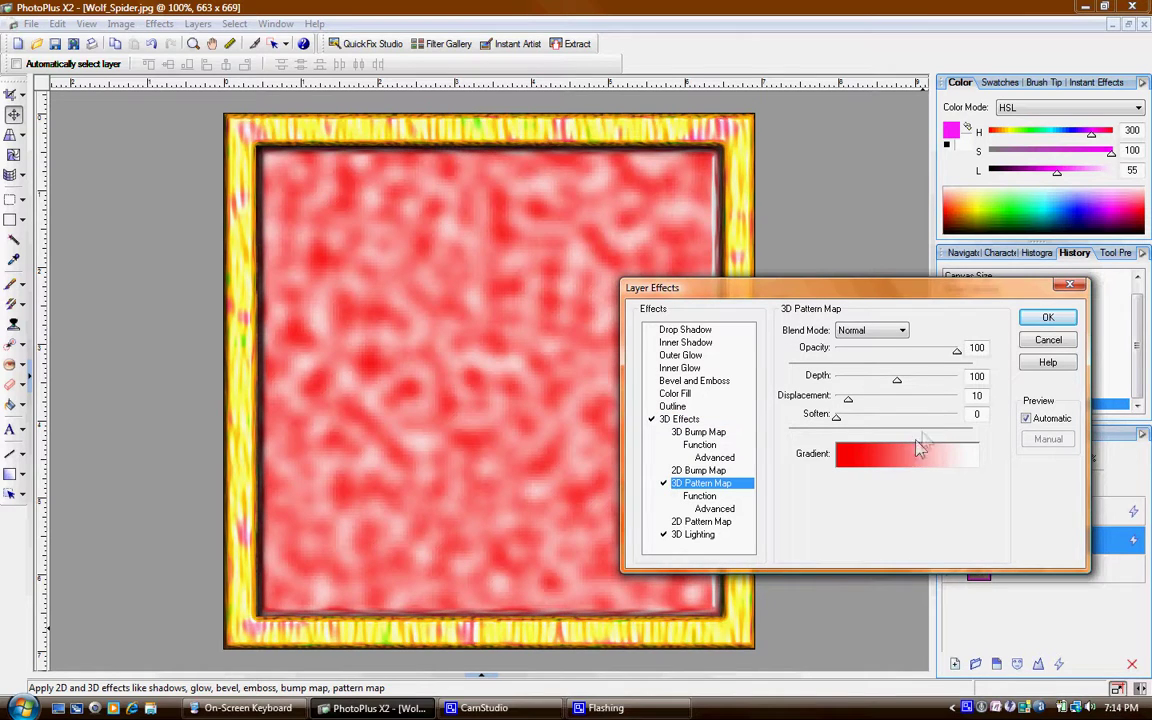
{"action": "left_click", "coordinate": [938, 459]}
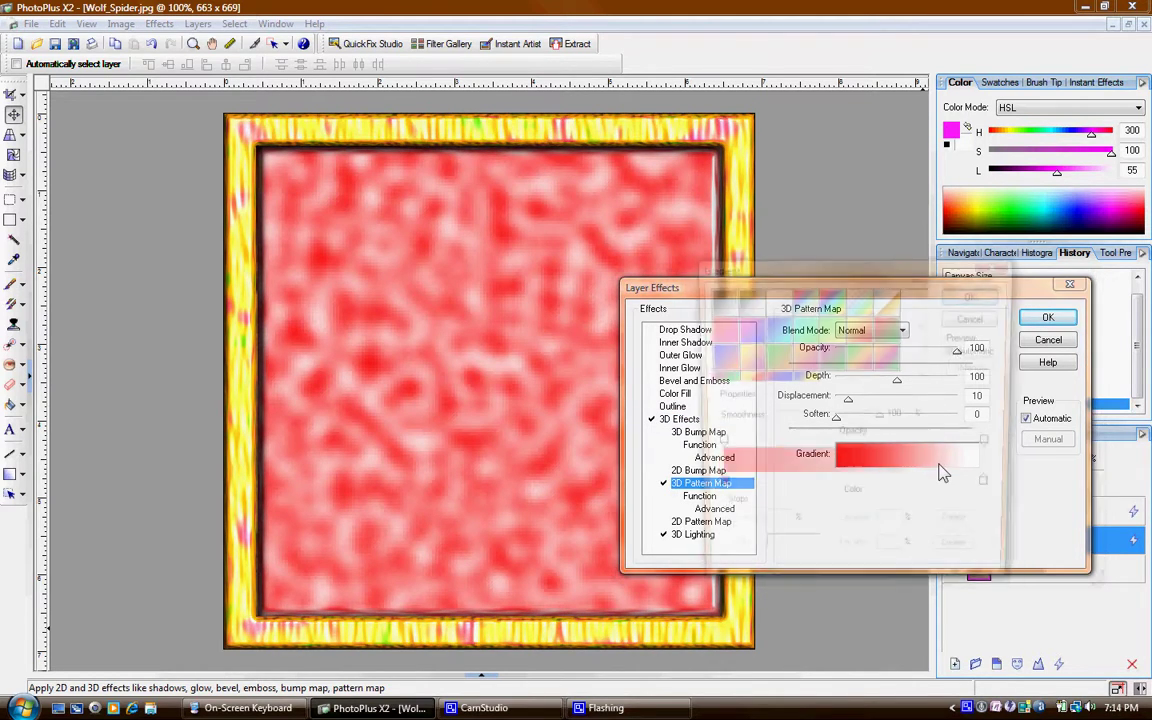
{"action": "left_click", "coordinate": [887, 327]}
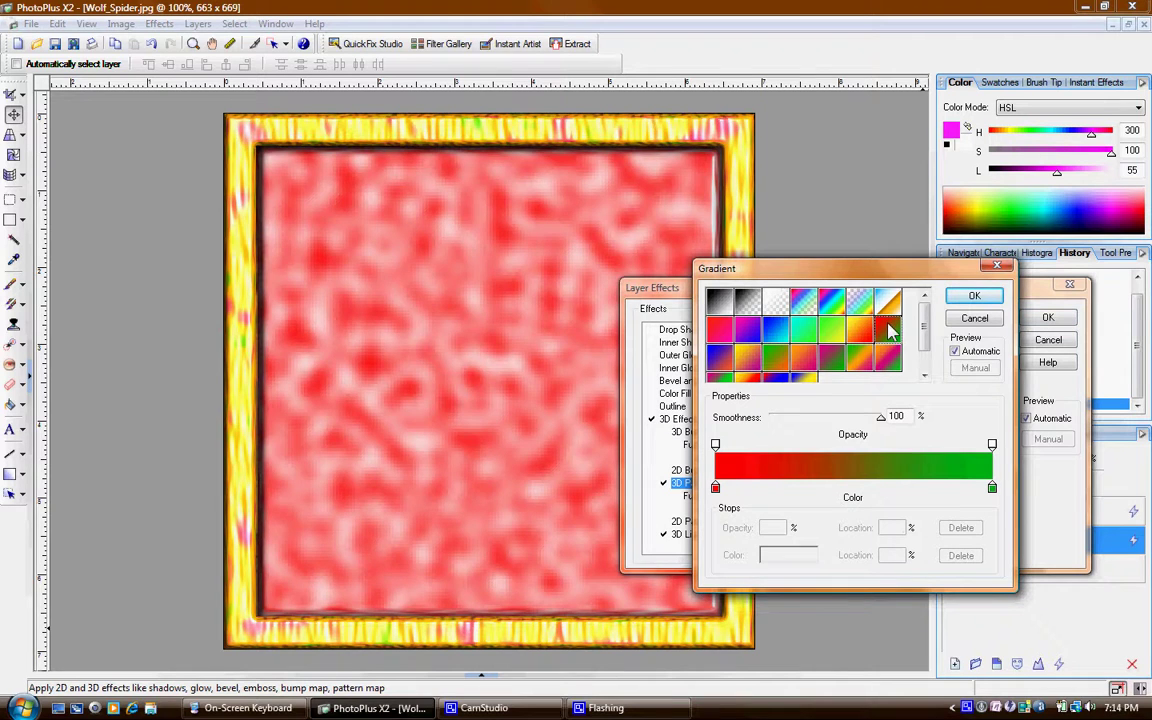
{"action": "left_click", "coordinate": [975, 298]}
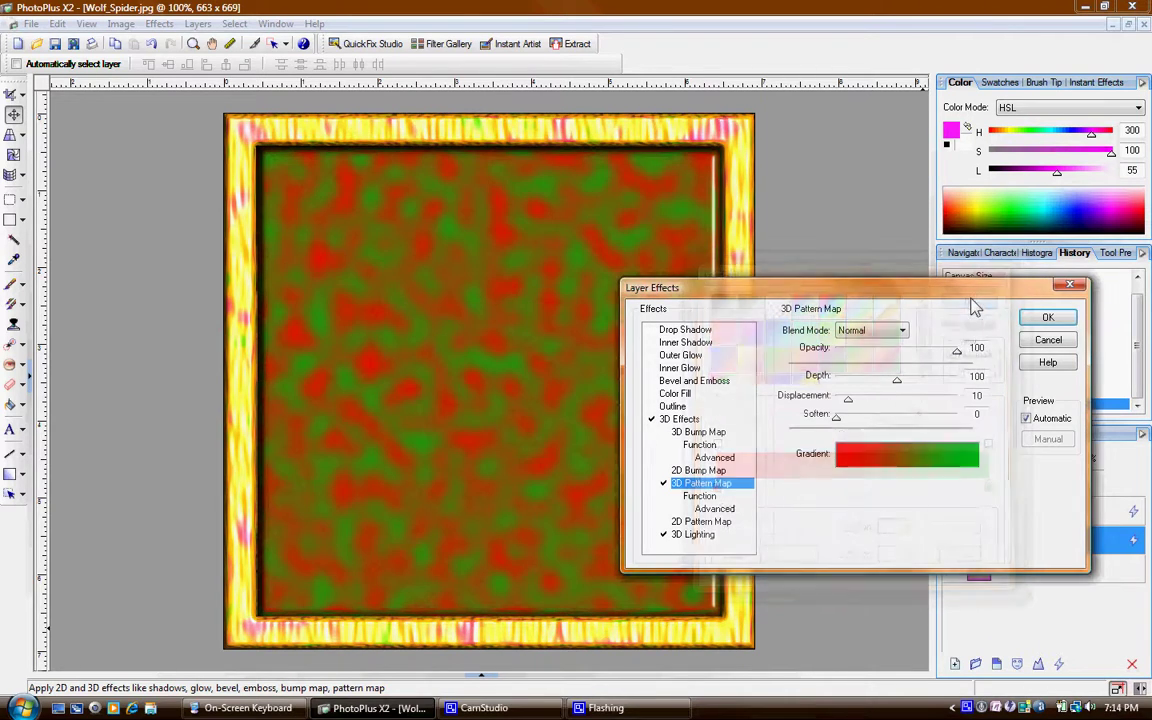
Step: Try the pattern map in Multiply, Screen and Overlay blend modes, then reset to Normal
{"action": "left_click", "coordinate": [868, 333]}
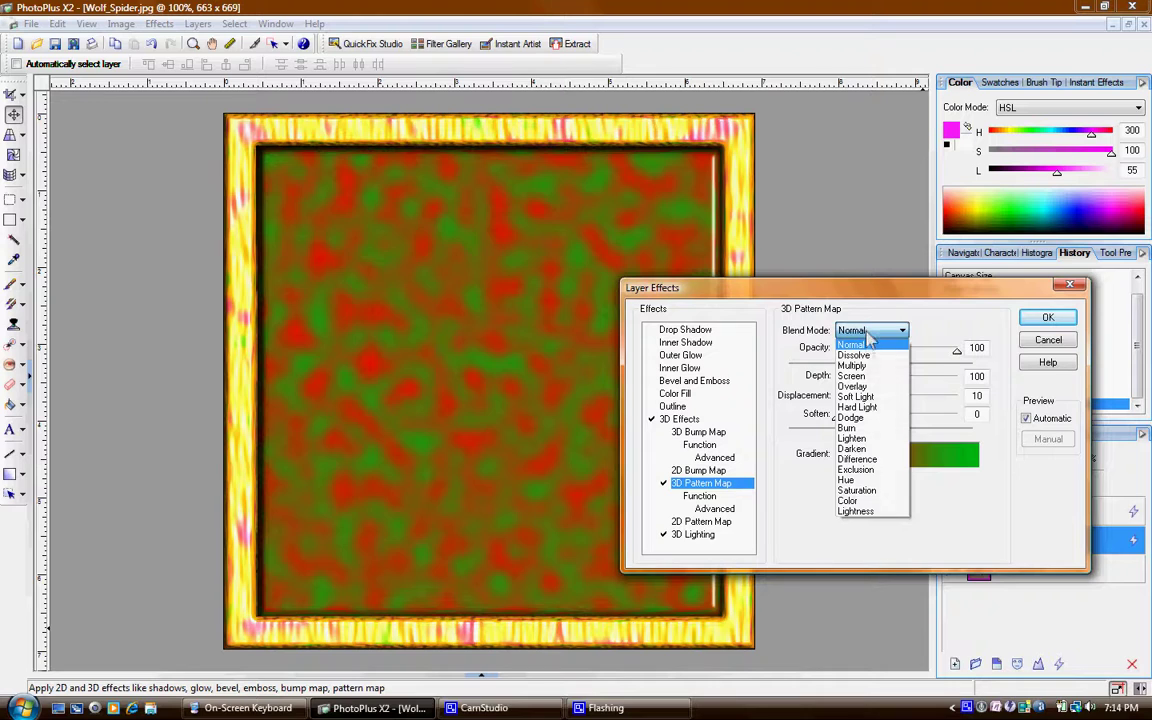
{"action": "left_click", "coordinate": [862, 364]}
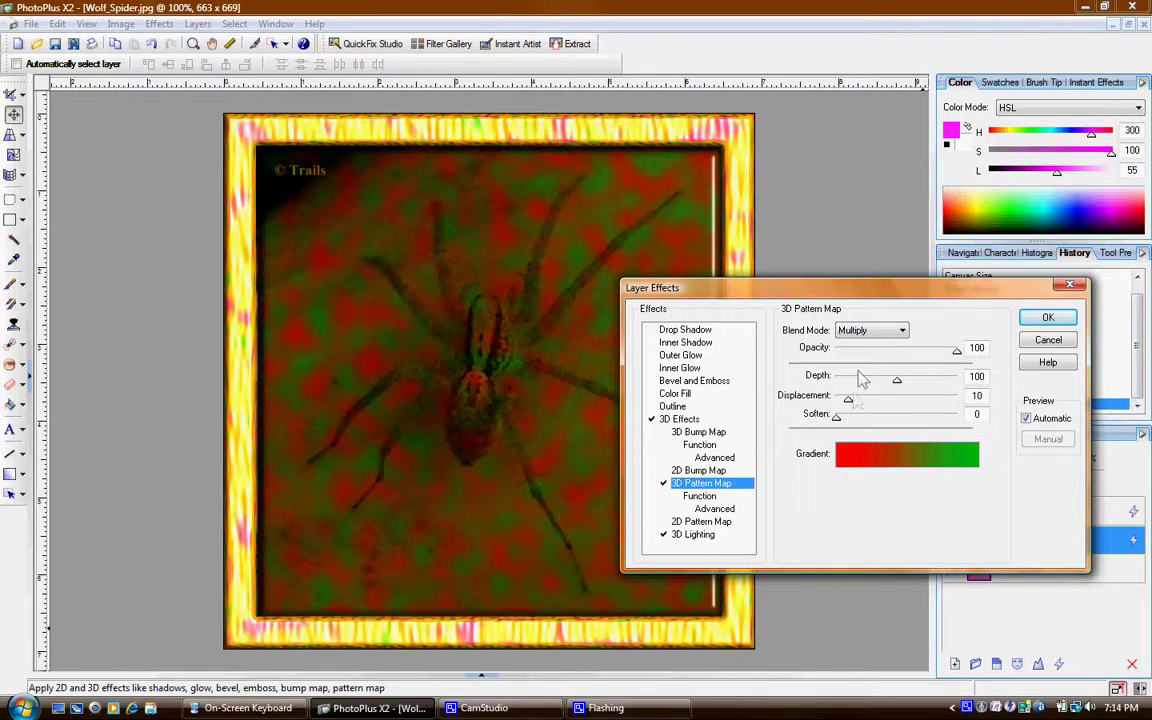
{"action": "left_click", "coordinate": [863, 332]}
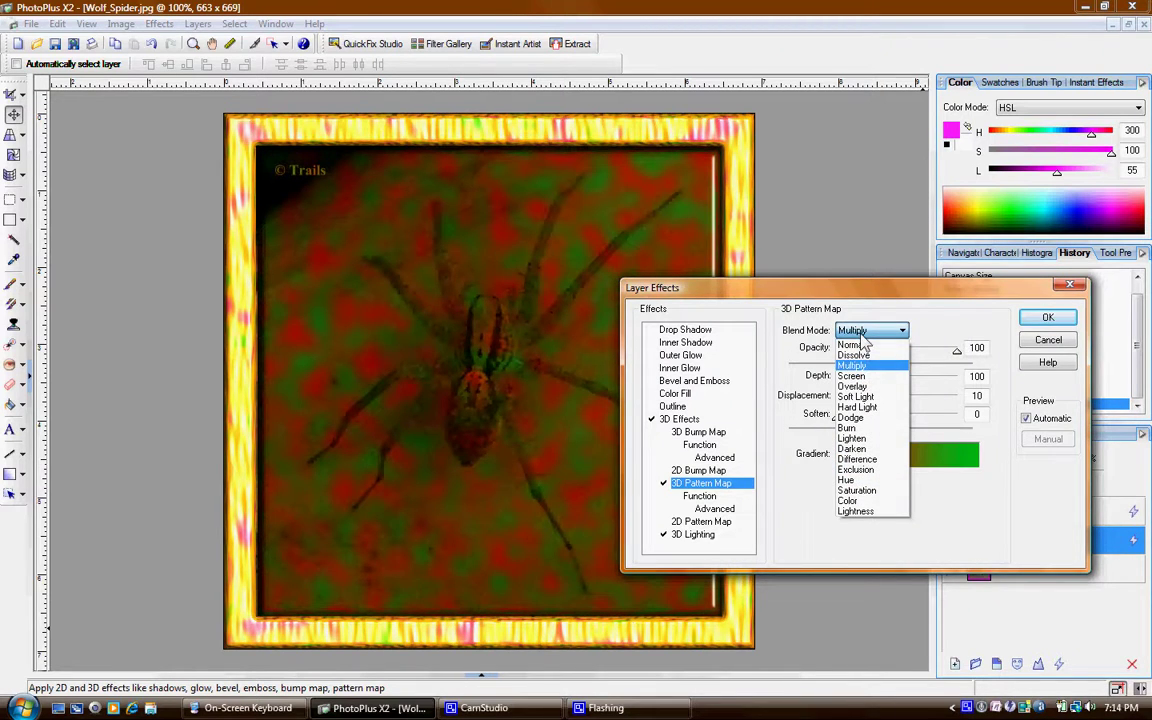
{"action": "left_click", "coordinate": [860, 376]}
{"action": "left_click", "coordinate": [868, 333]}
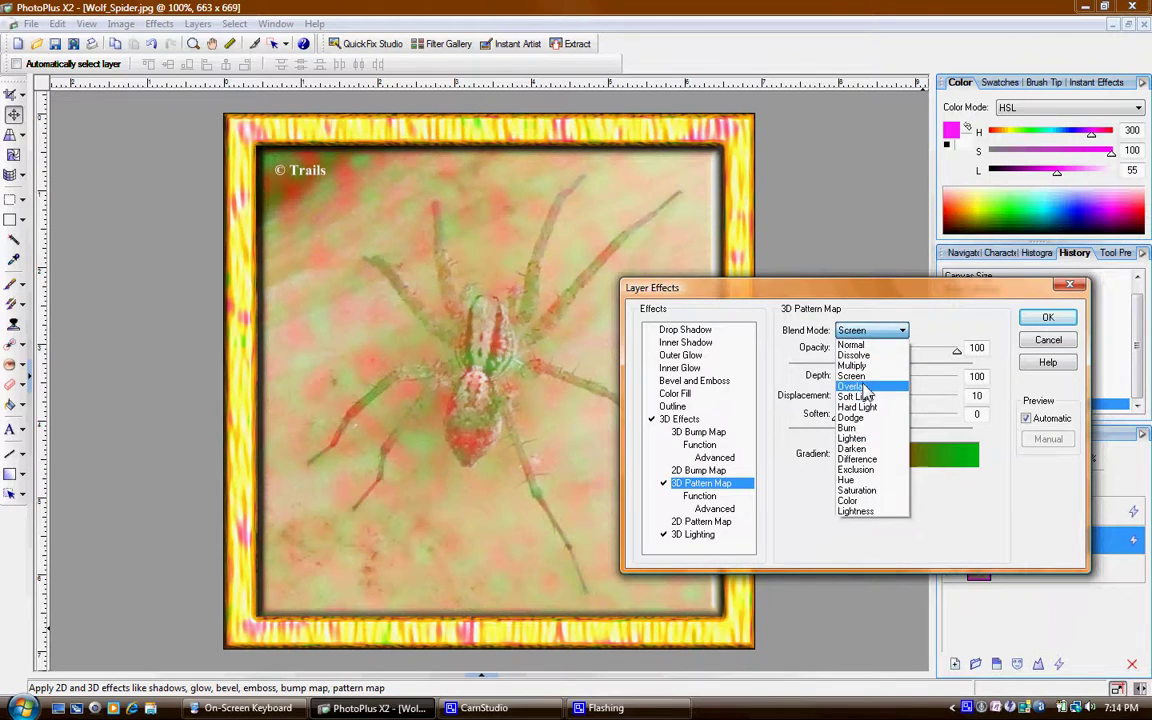
{"action": "left_click", "coordinate": [866, 388]}
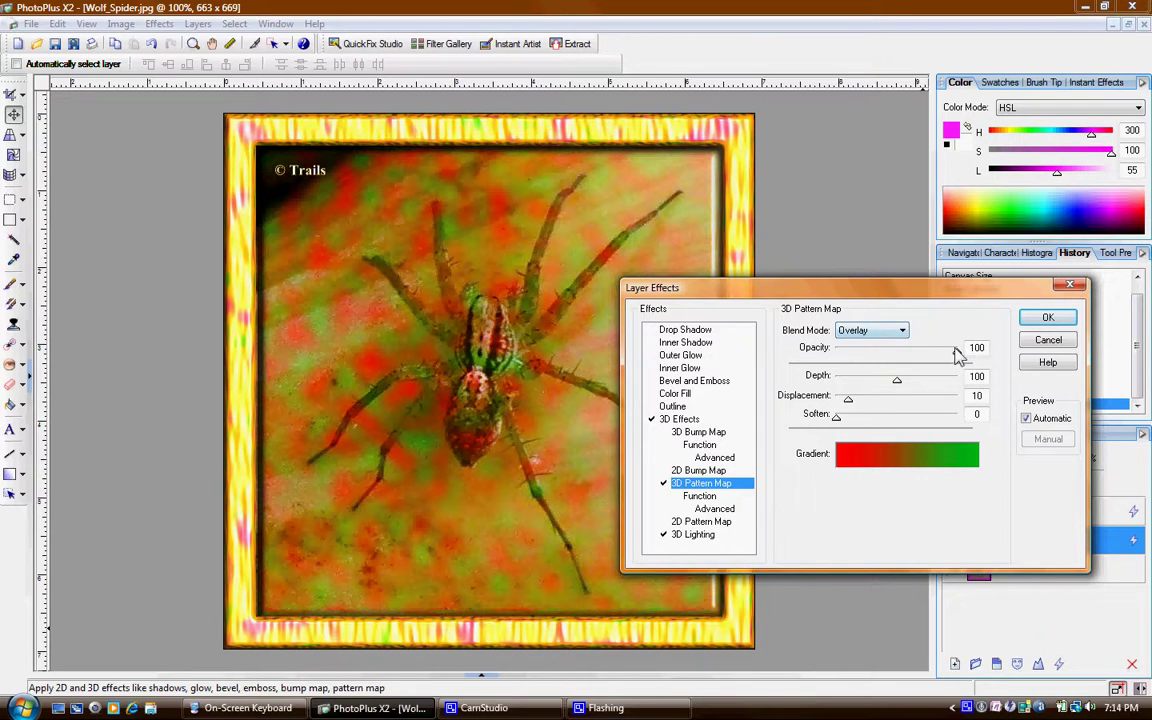
{"action": "left_click", "coordinate": [862, 331]}
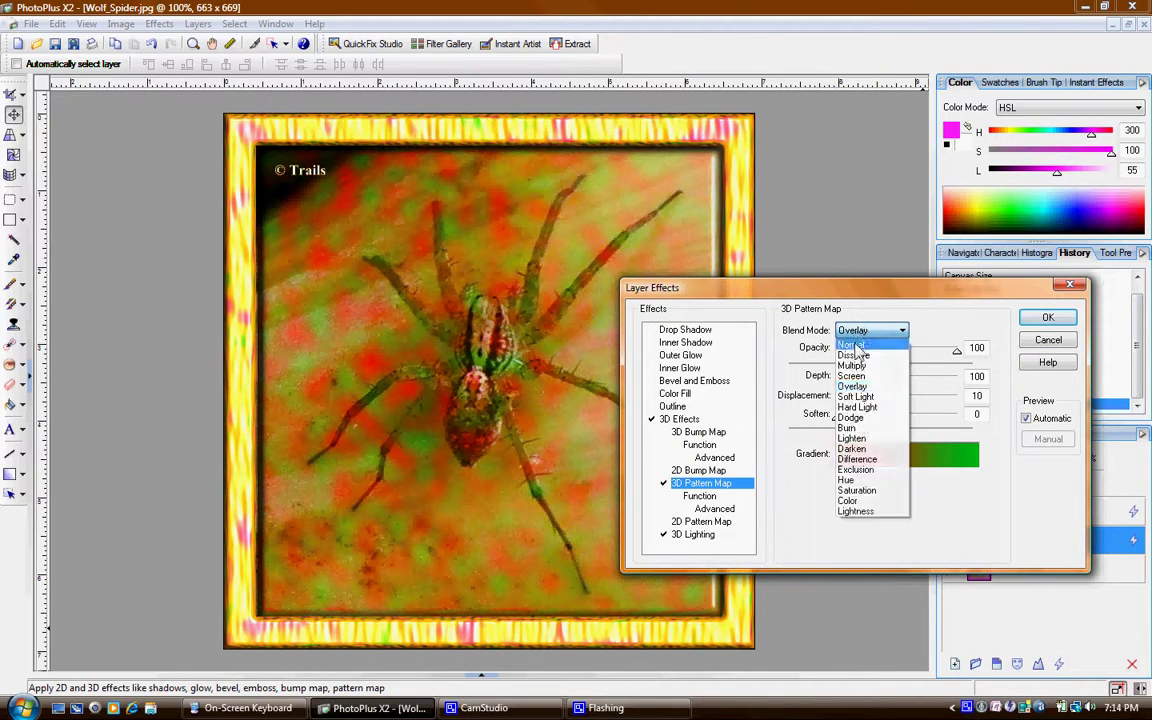
{"action": "left_click", "coordinate": [851, 345]}
Step: Keep the pattern map at opacity 100 and blend it in Hard Light after trying Soft Light
{"action": "left_click_drag", "start_coordinate": [958, 358], "coordinate": [888, 362]}
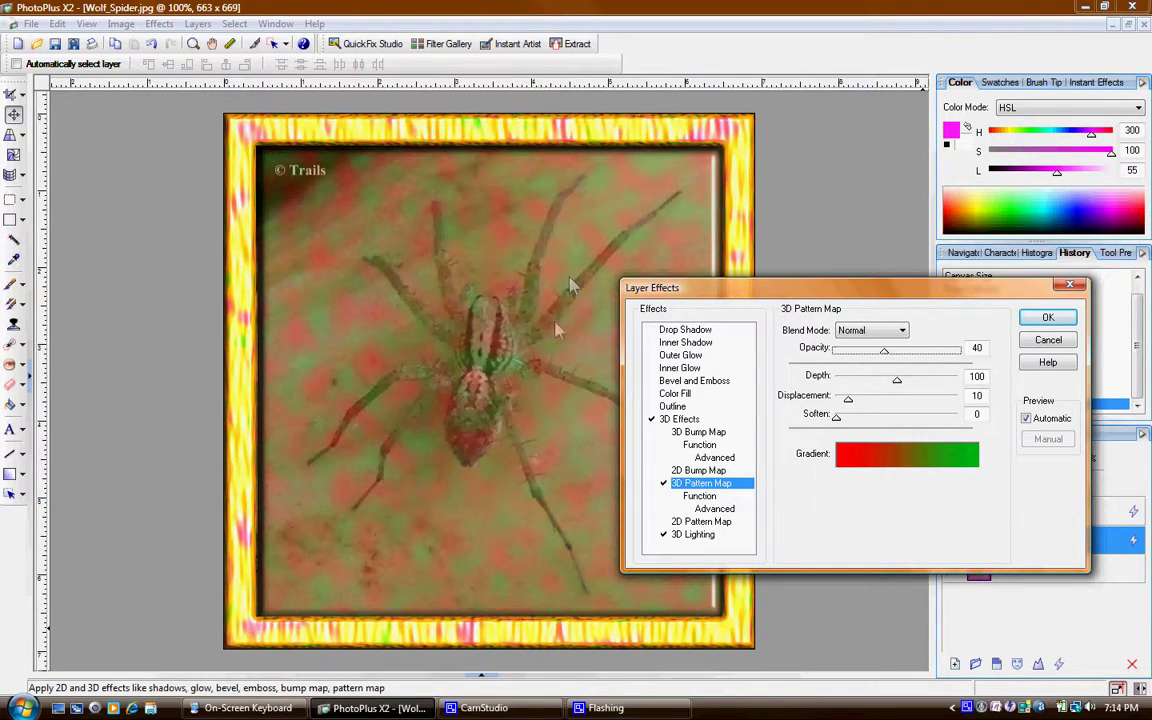
{"action": "left_click_drag", "start_coordinate": [885, 358], "coordinate": [975, 360]}
{"action": "left_click", "coordinate": [874, 331]}
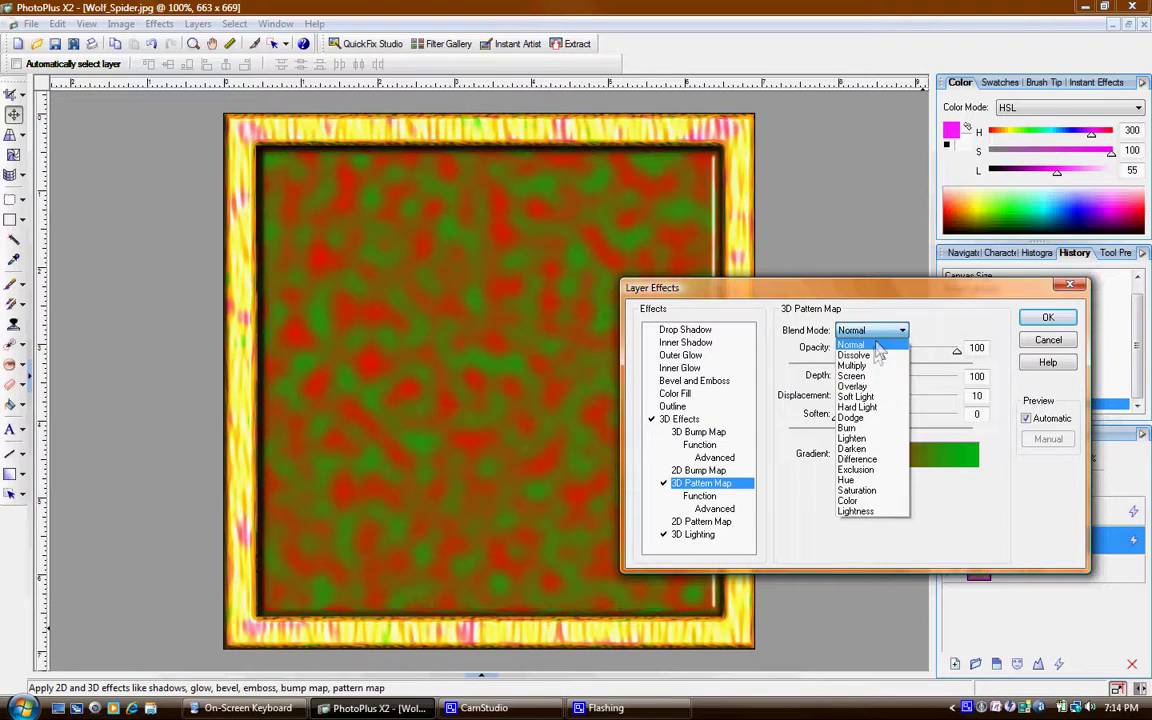
{"action": "left_click", "coordinate": [866, 397]}
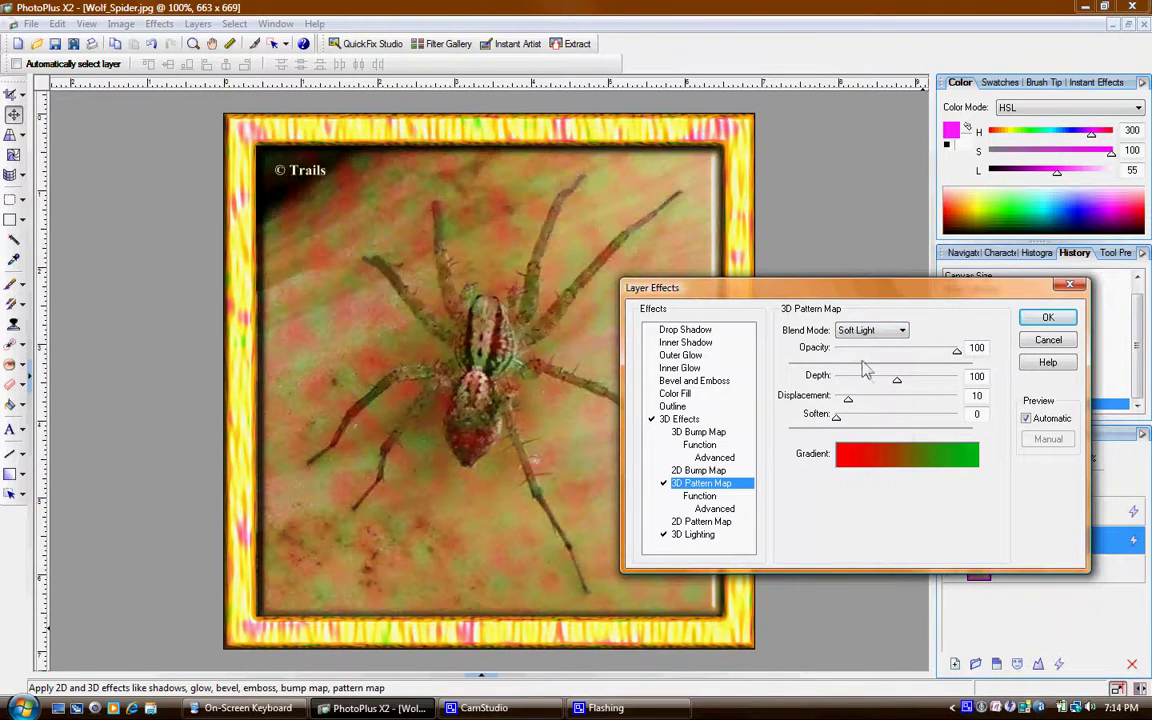
{"action": "left_click", "coordinate": [864, 331]}
{"action": "left_click", "coordinate": [870, 407]}
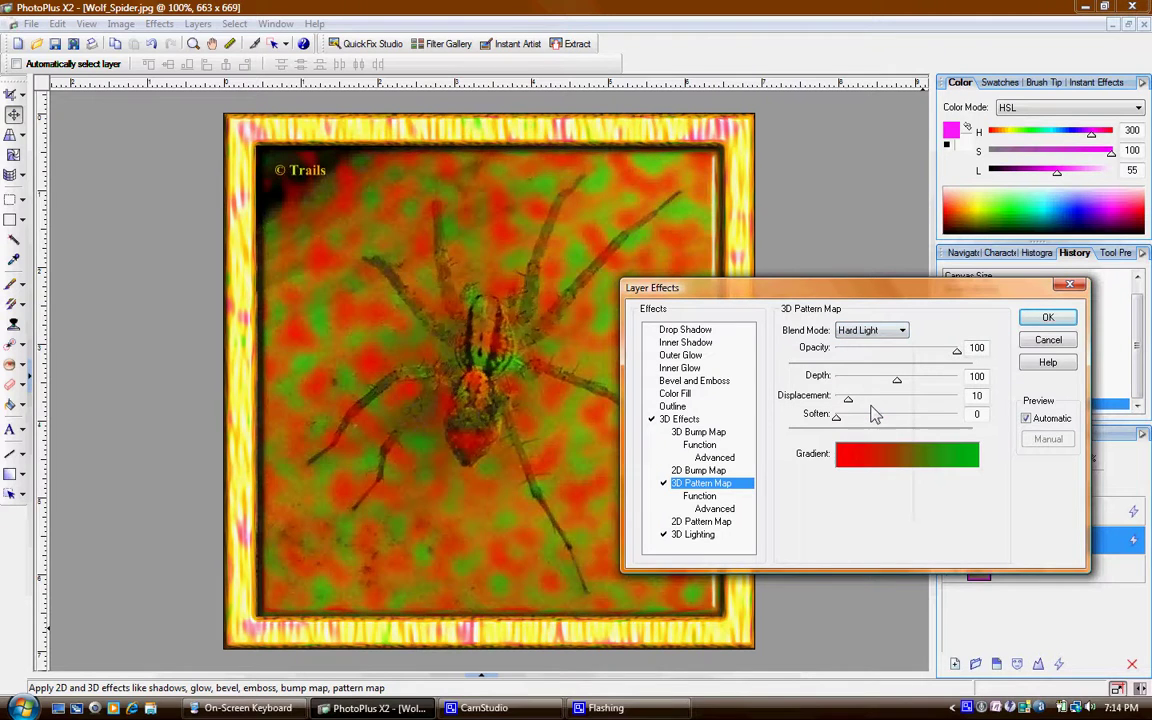